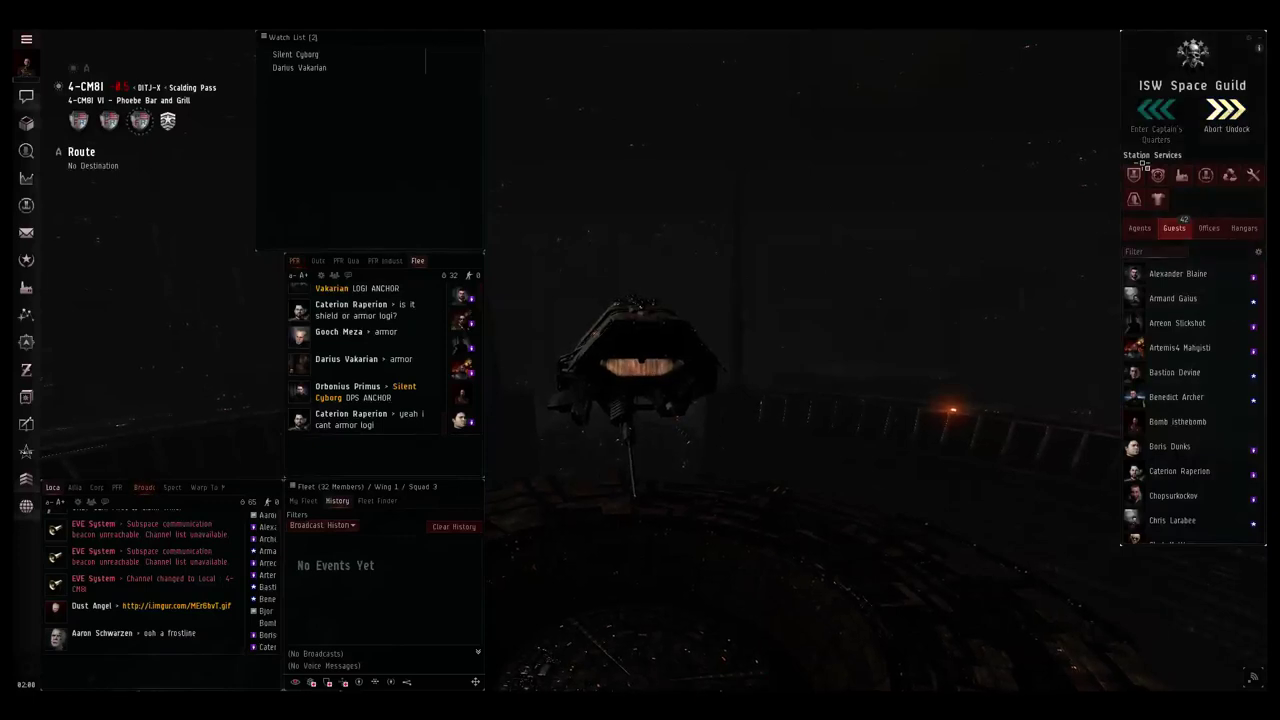
# Step: Rotate the camera around the ship while it undocks from the 4-CM8I station
pyautogui.moveTo(700, 450); pyautogui.dragTo(785, 430)
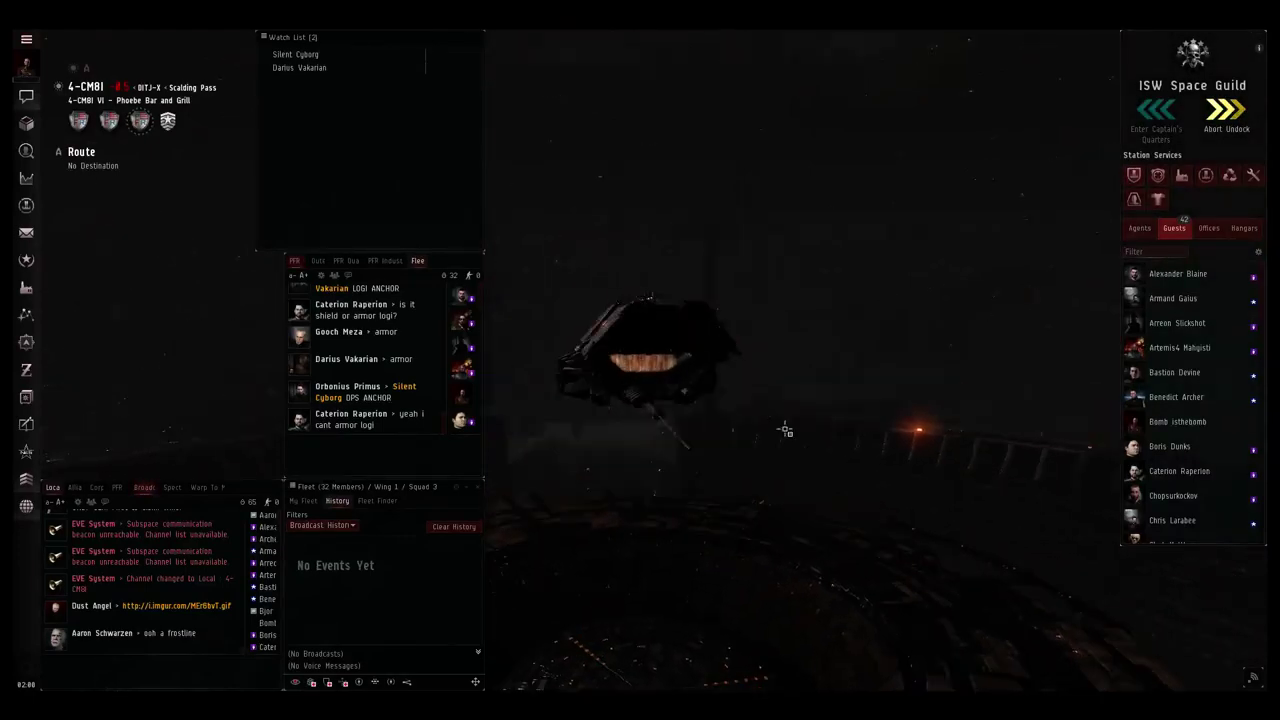
pyautogui.scroll(-4, 801, 281)
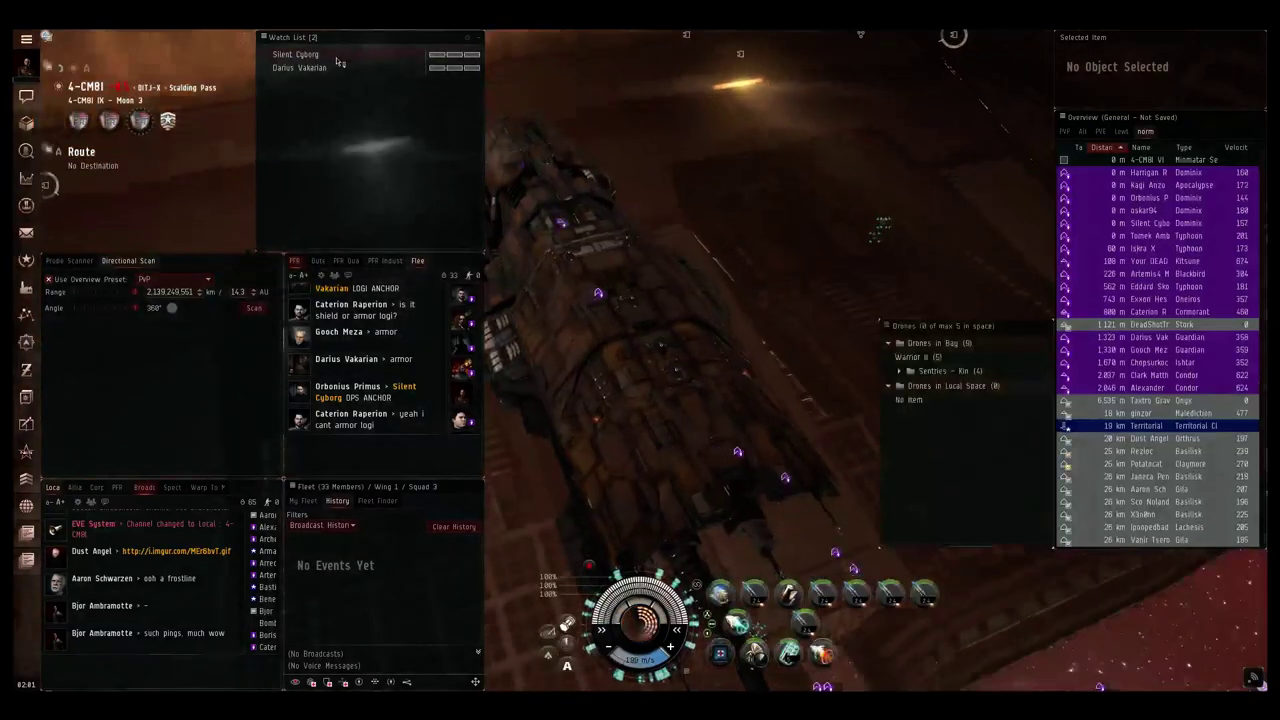
# Step: Keep 500 m from a watched fleet member and show the PvP overview
pyautogui.rightClick(346, 60)
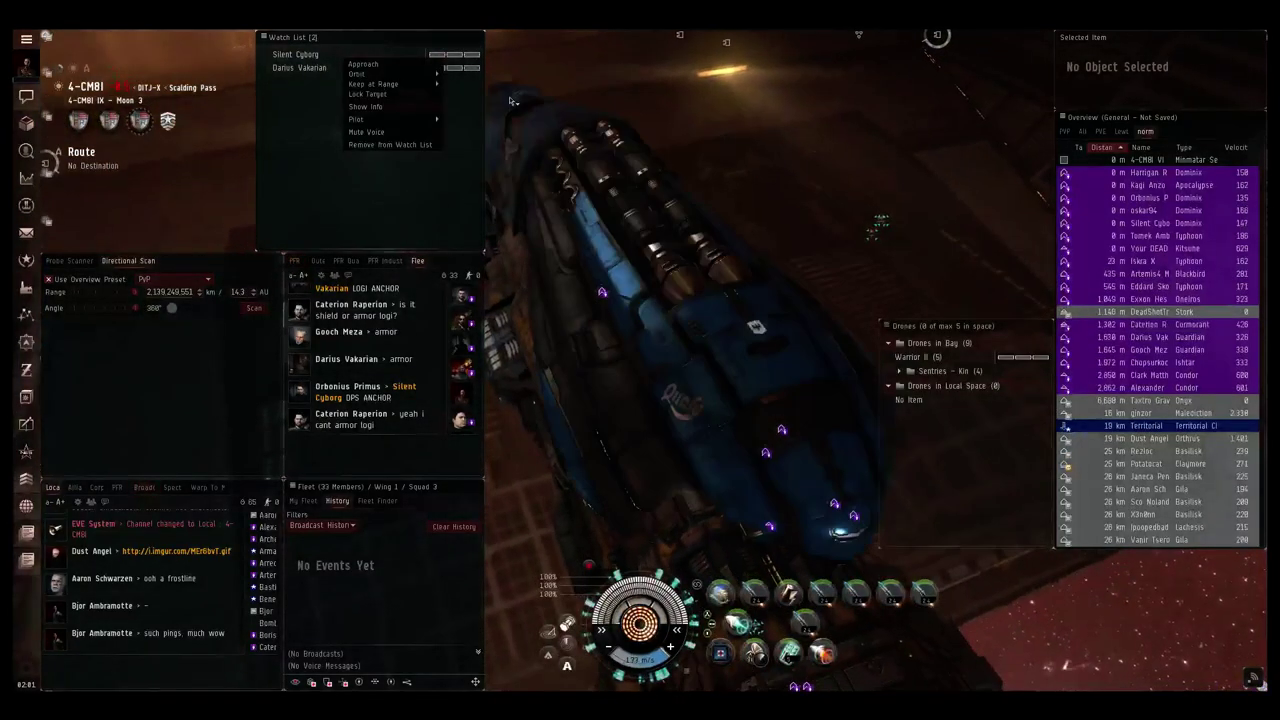
pyautogui.click(460, 95)
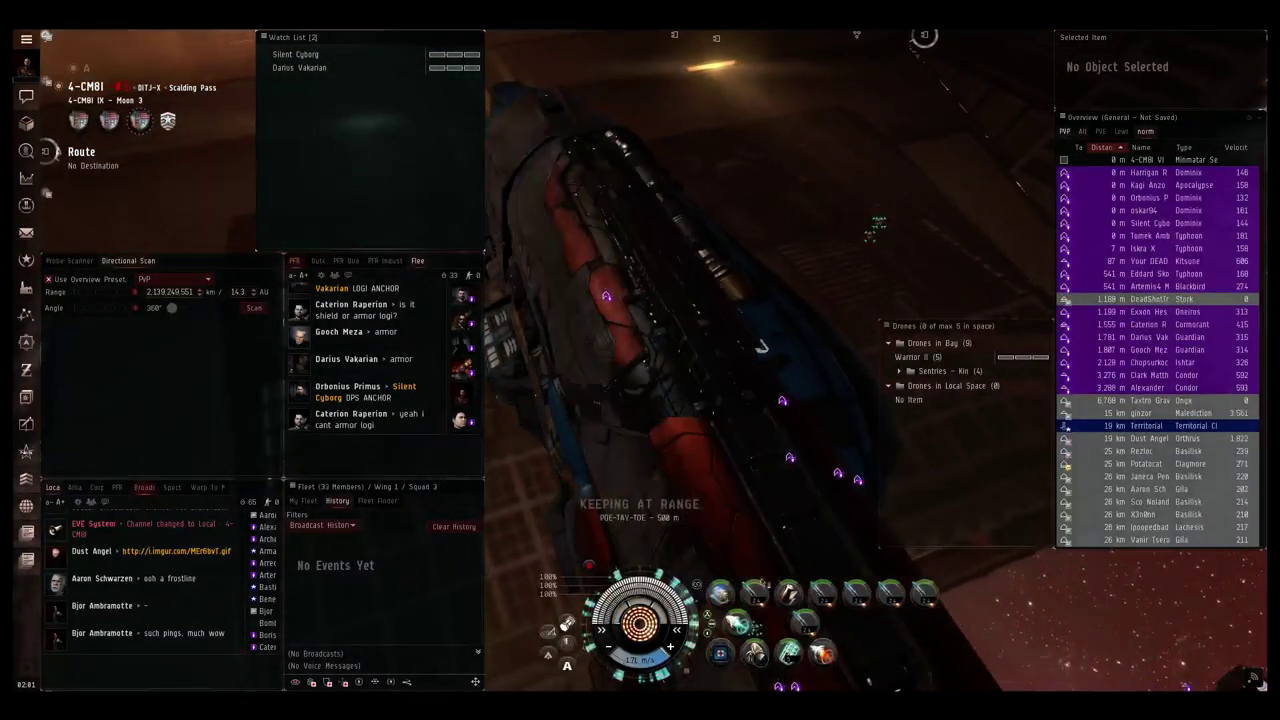
pyautogui.click(1066, 131)
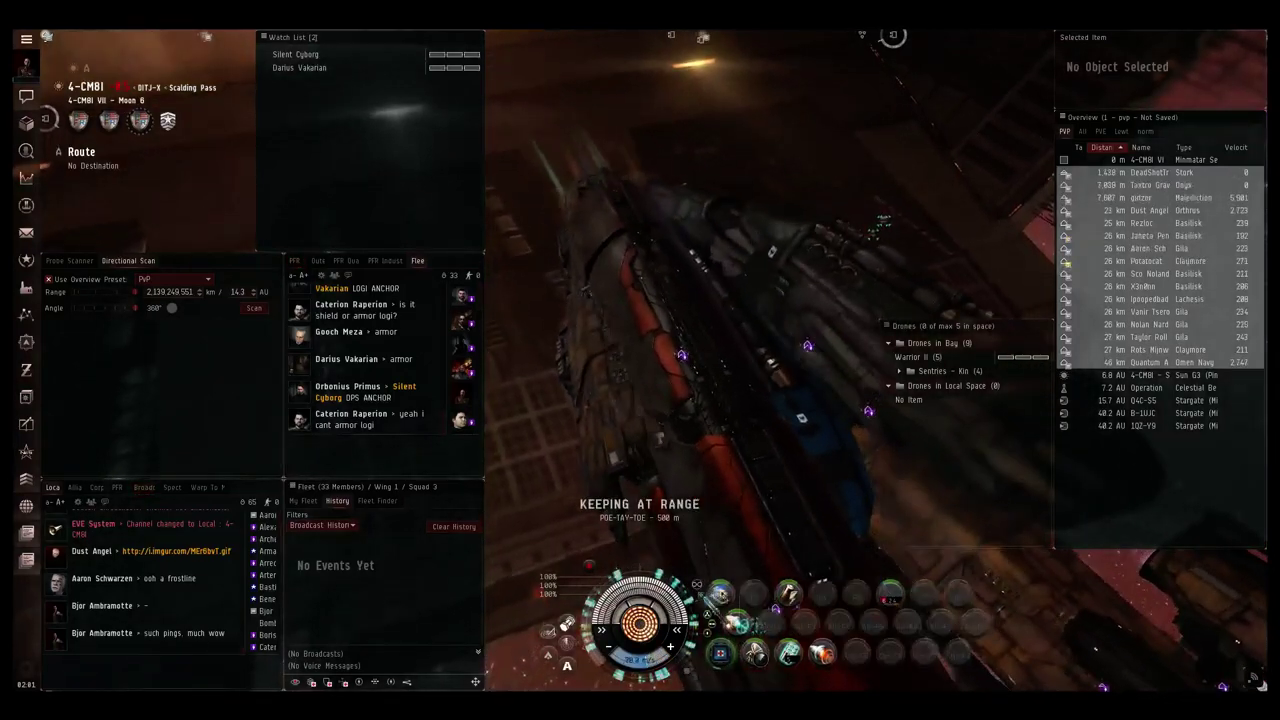
# Step: Swing the camera around the ship to reach the Warrior II drones' options
pyautogui.moveTo(898, 598)
pyautogui.mouseDown()
pyautogui.moveTo(856, 328)
pyautogui.moveTo(878, 270)
pyautogui.mouseUp()
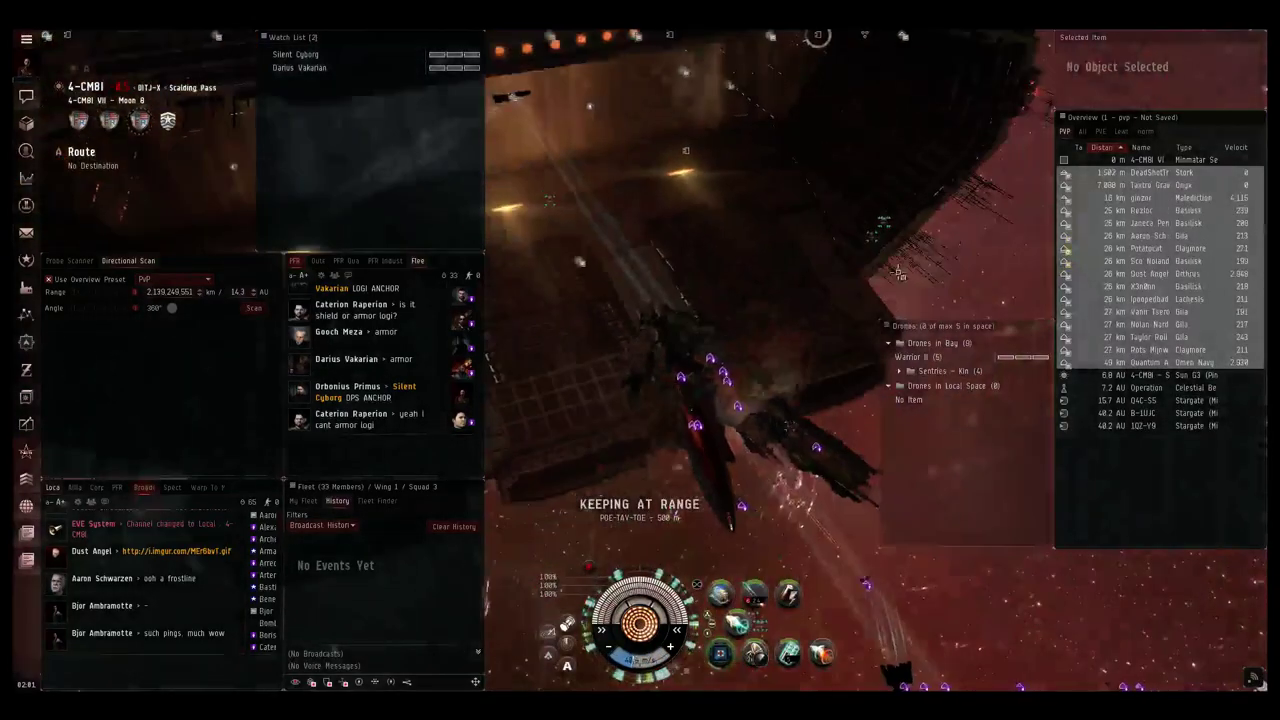
pyautogui.scroll(-5, 878, 270)
pyautogui.scroll(-3, 889, 268)
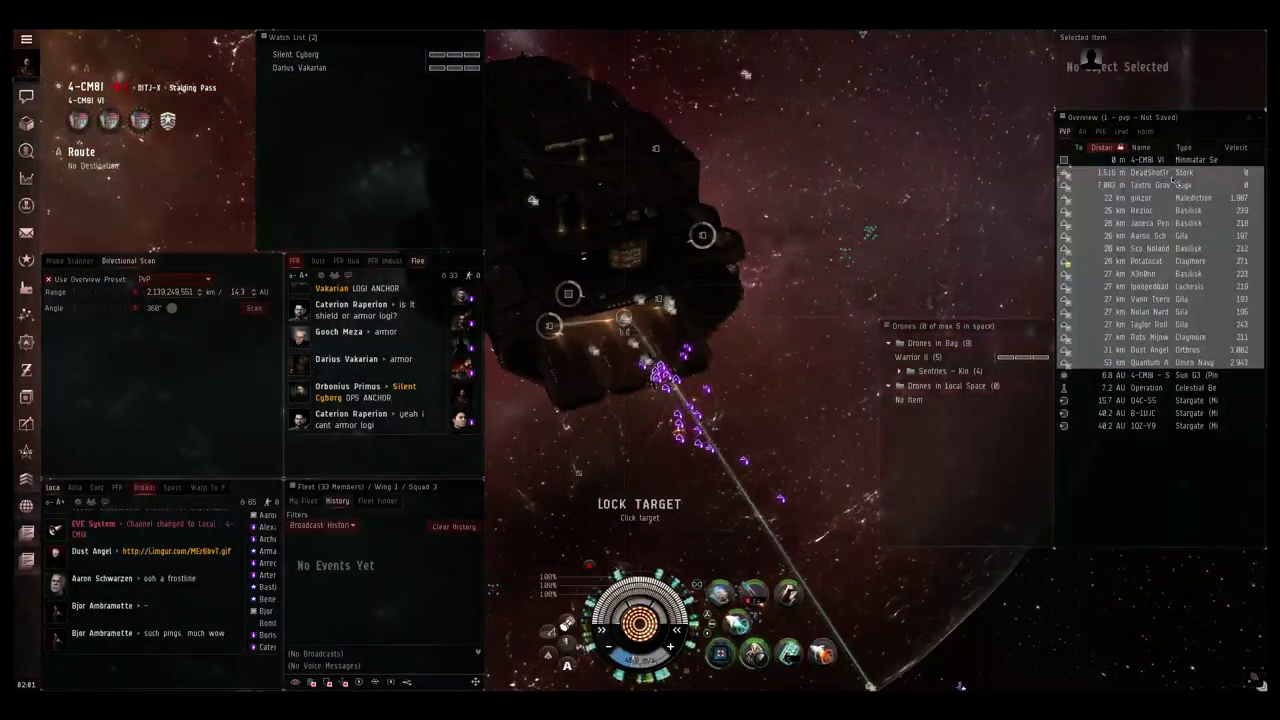
pyautogui.press('e')
pyautogui.moveTo(900, 300); pyautogui.dragTo(983, 365)
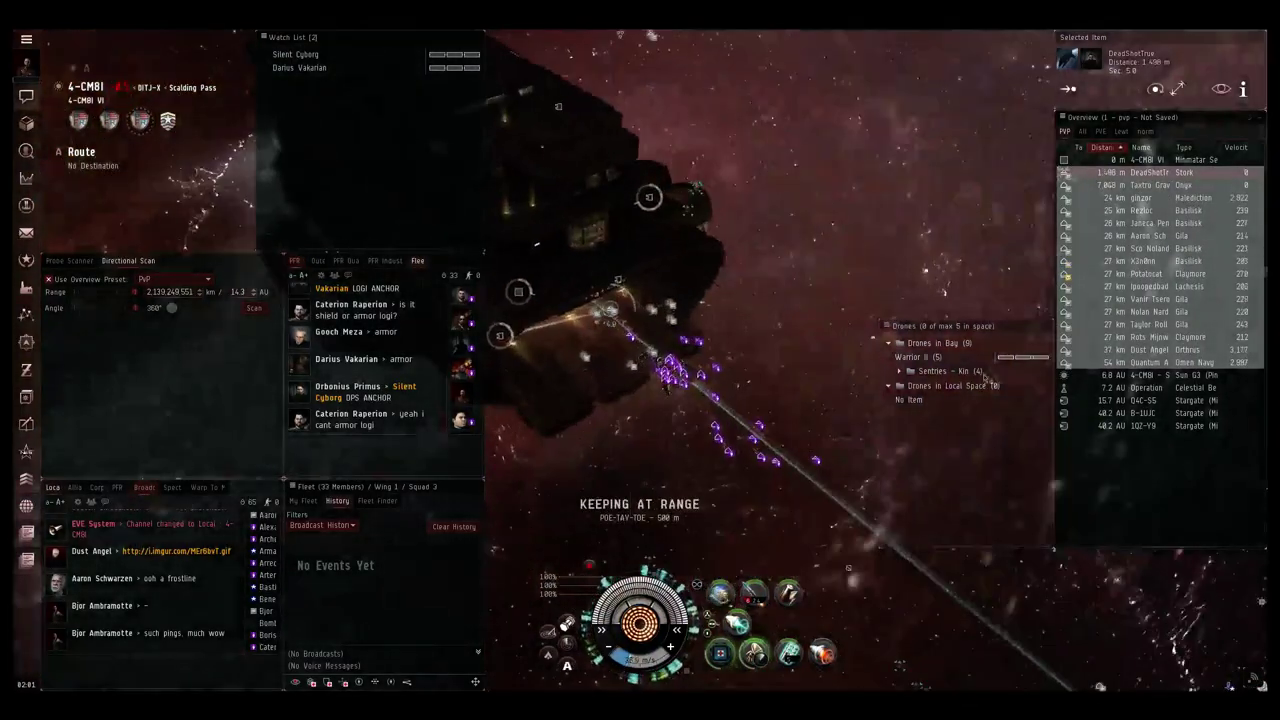
pyautogui.rightClick(983, 365)
pyautogui.moveTo(1014, 391)
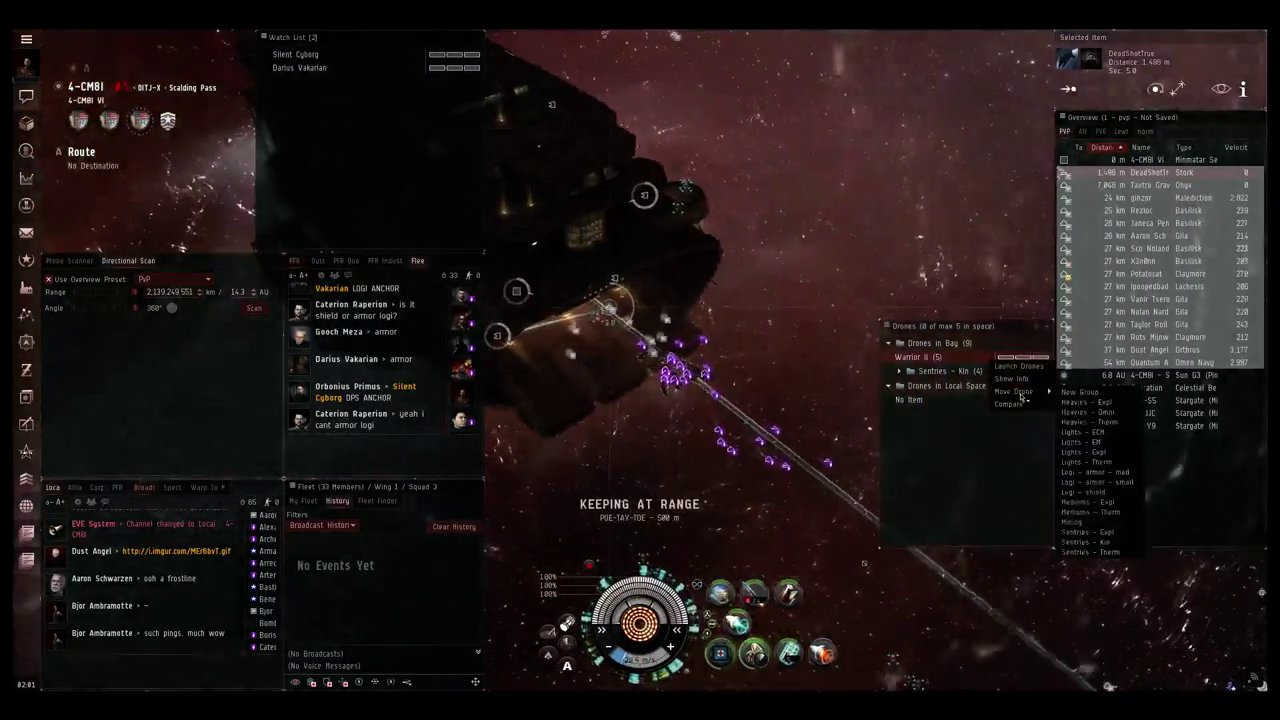
# Step: Move the Warrior II drones into Lights - Expl and orbit the camera around the fleet
pyautogui.click(1111, 453)
pyautogui.moveTo(900, 250); pyautogui.dragTo(782, 272)
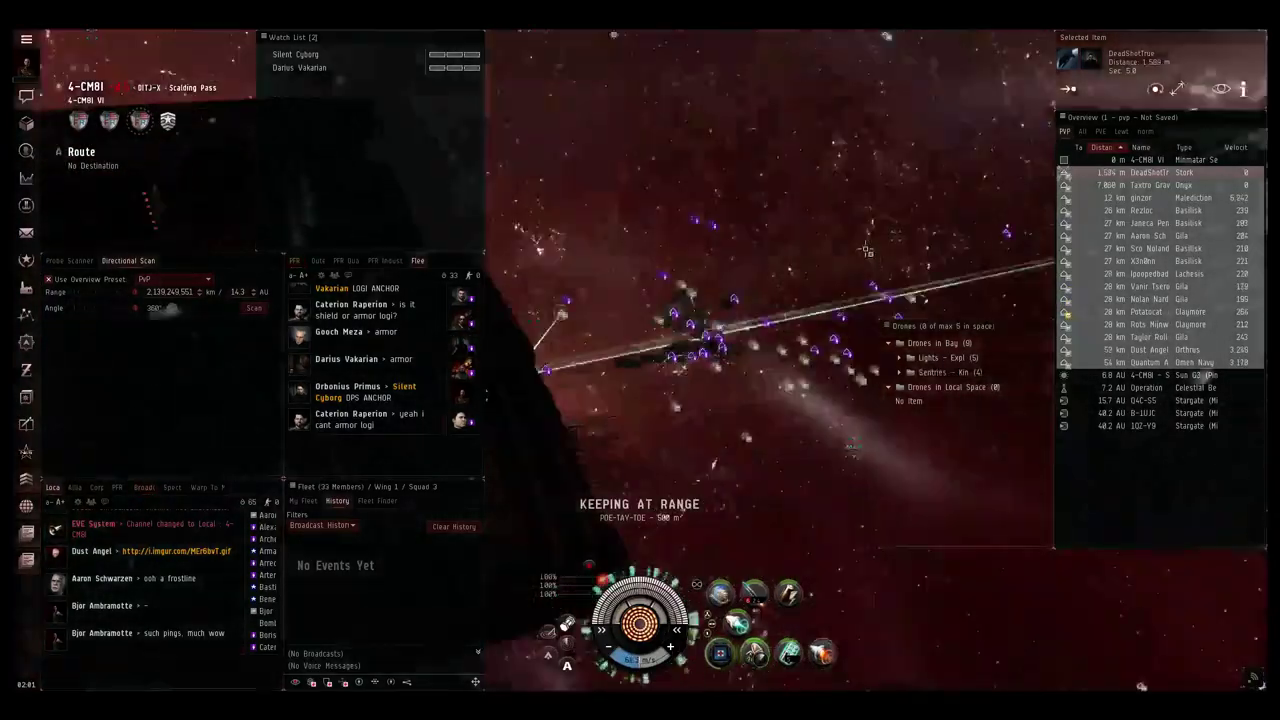
pyautogui.moveTo(782, 272); pyautogui.dragTo(944, 263)
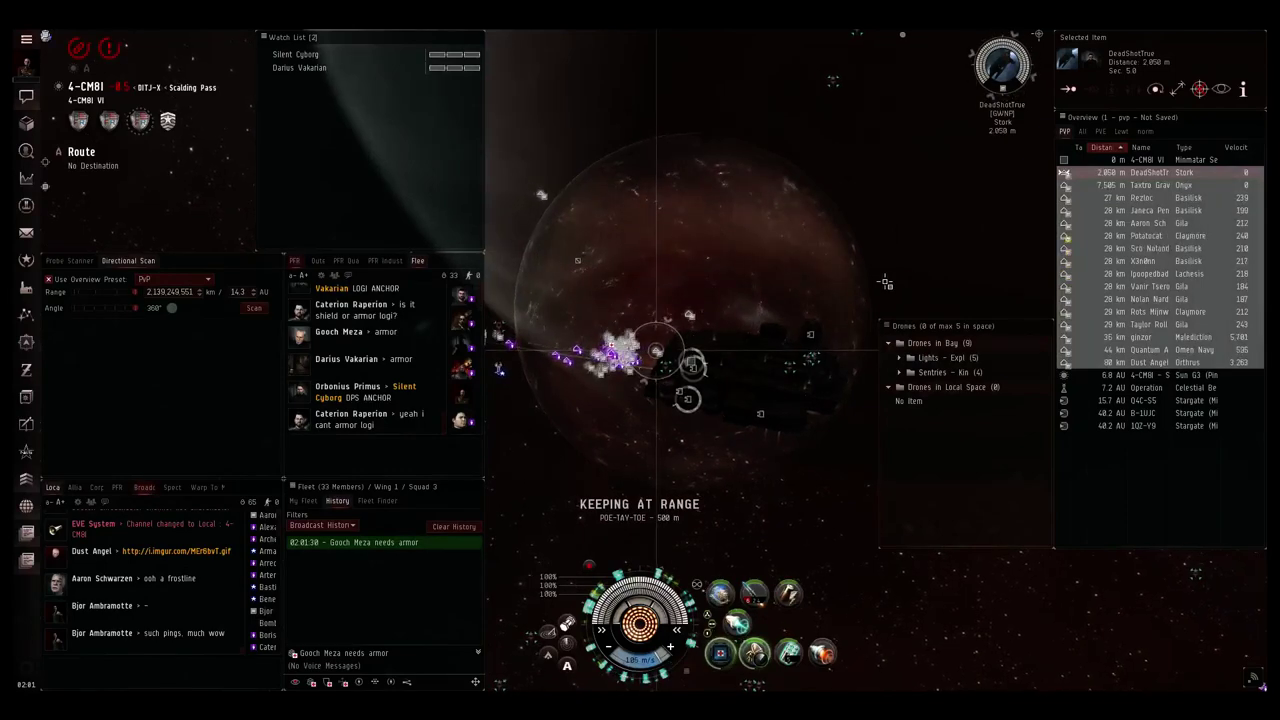
pyautogui.scroll(5, 886, 281)
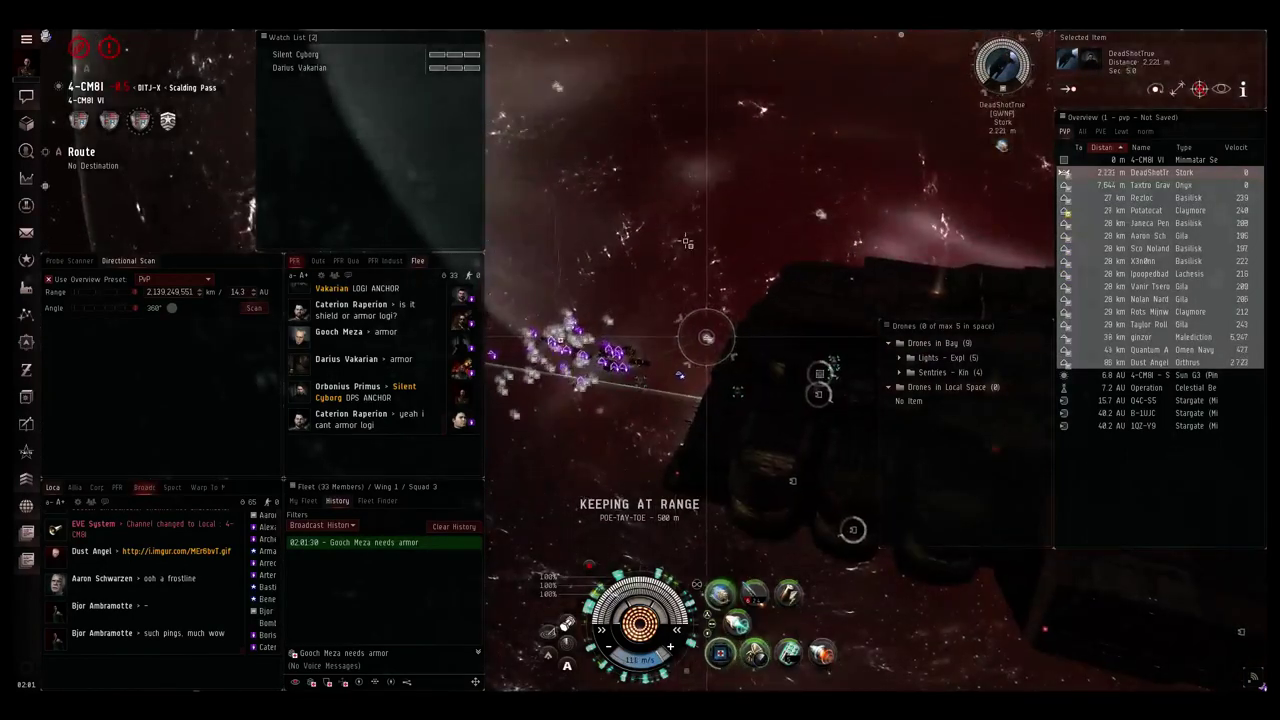
pyautogui.moveTo(686, 242); pyautogui.dragTo(889, 188)
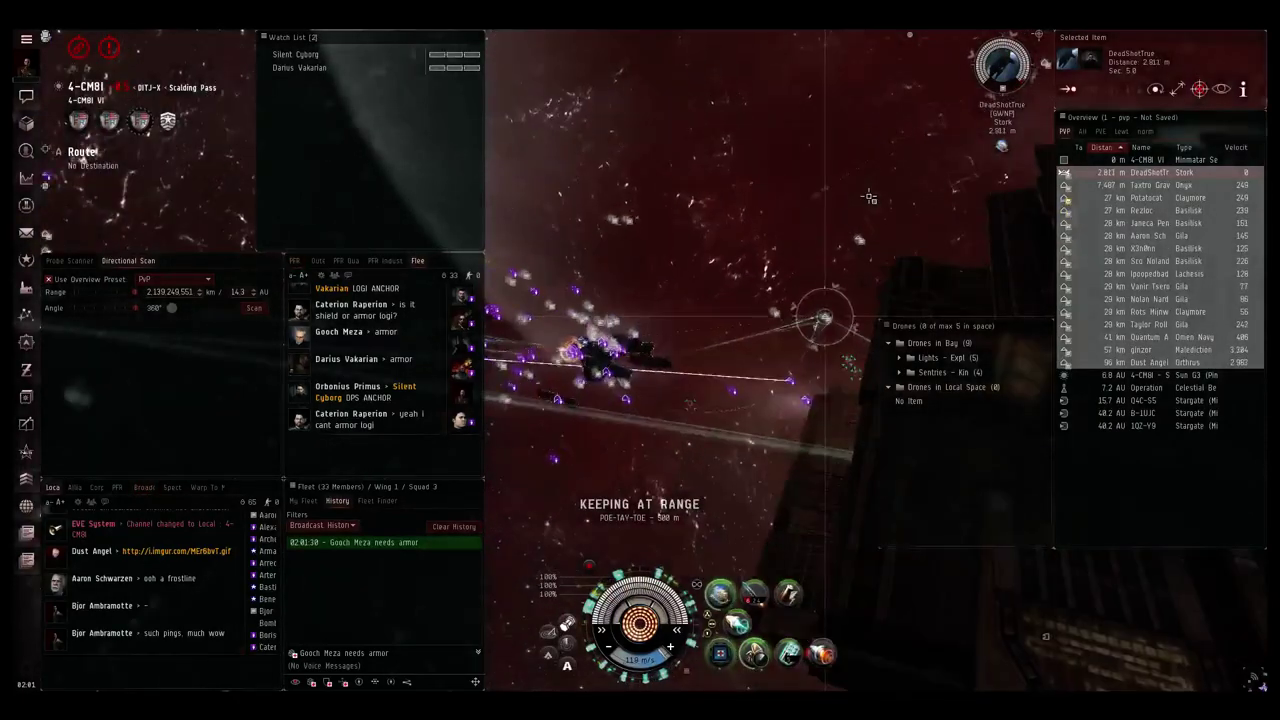
pyautogui.moveTo(870, 197); pyautogui.dragTo(840, 300)
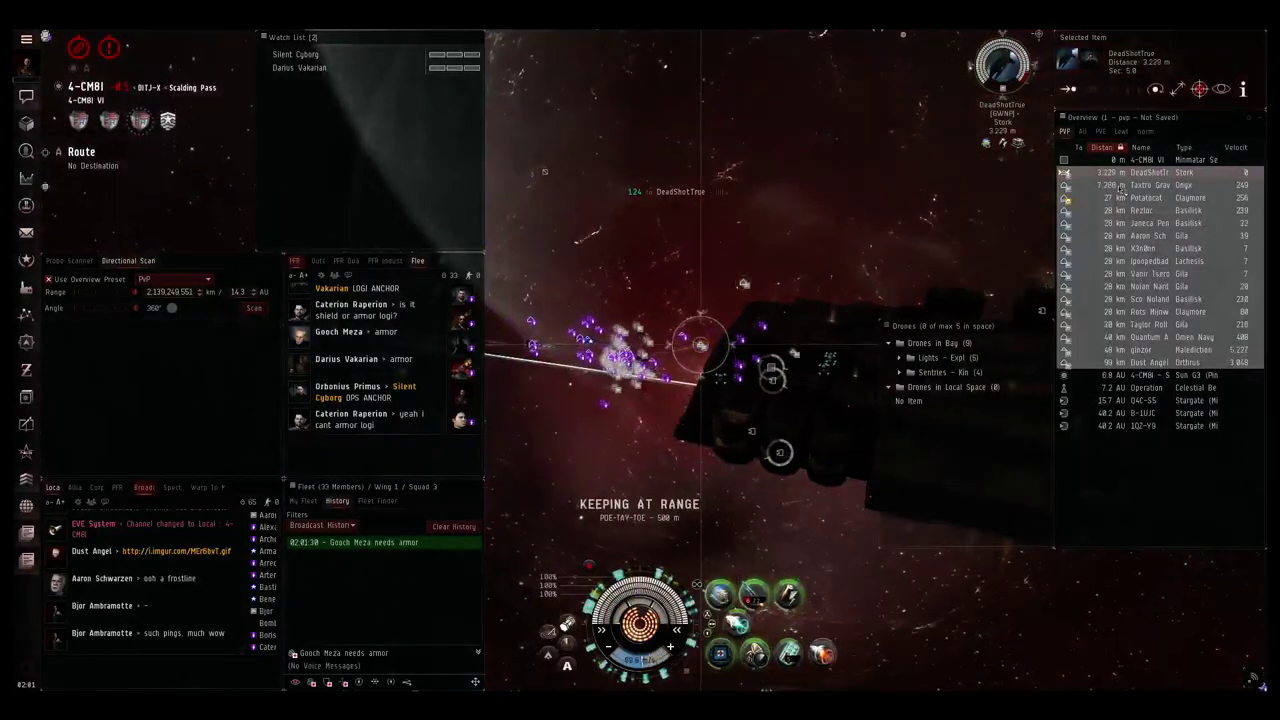
pyautogui.moveTo(733, 256); pyautogui.dragTo(808, 256)
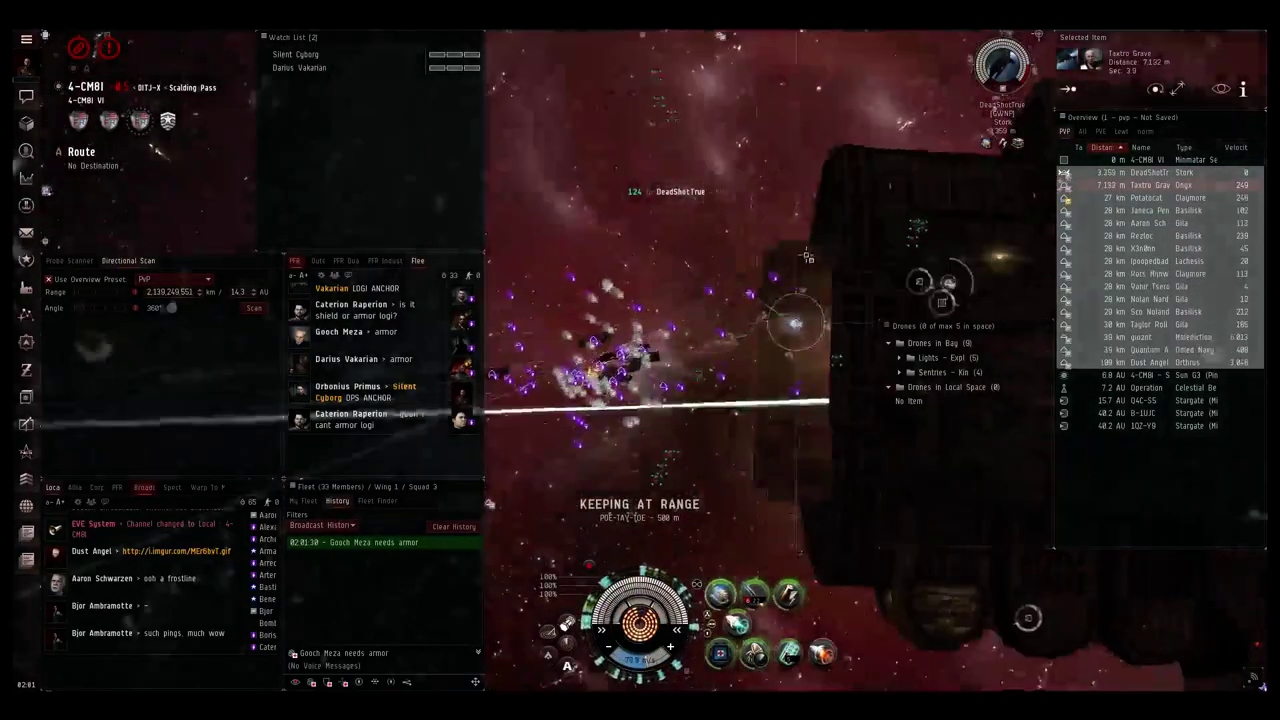
pyautogui.scroll(-3, 808, 257)
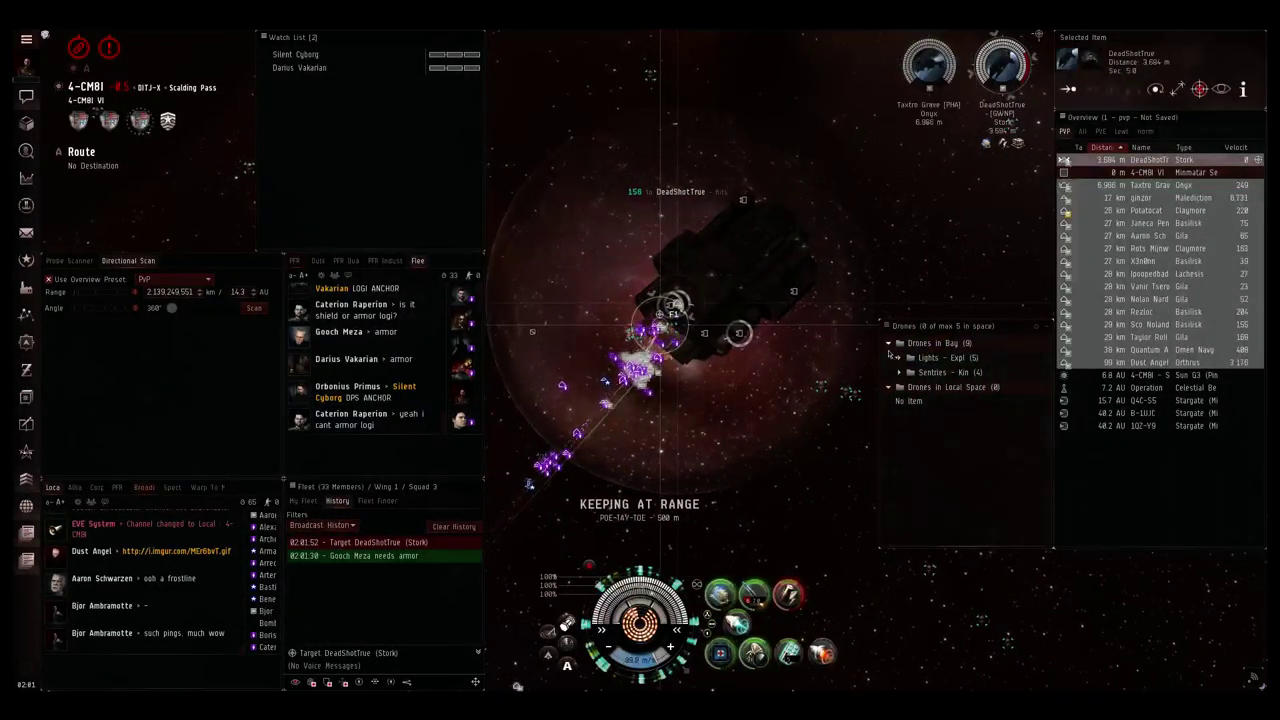
# Step: Launch the five Warrior II drones at the Stork, then select the Onyx next
pyautogui.hotkey('shift', 'f')
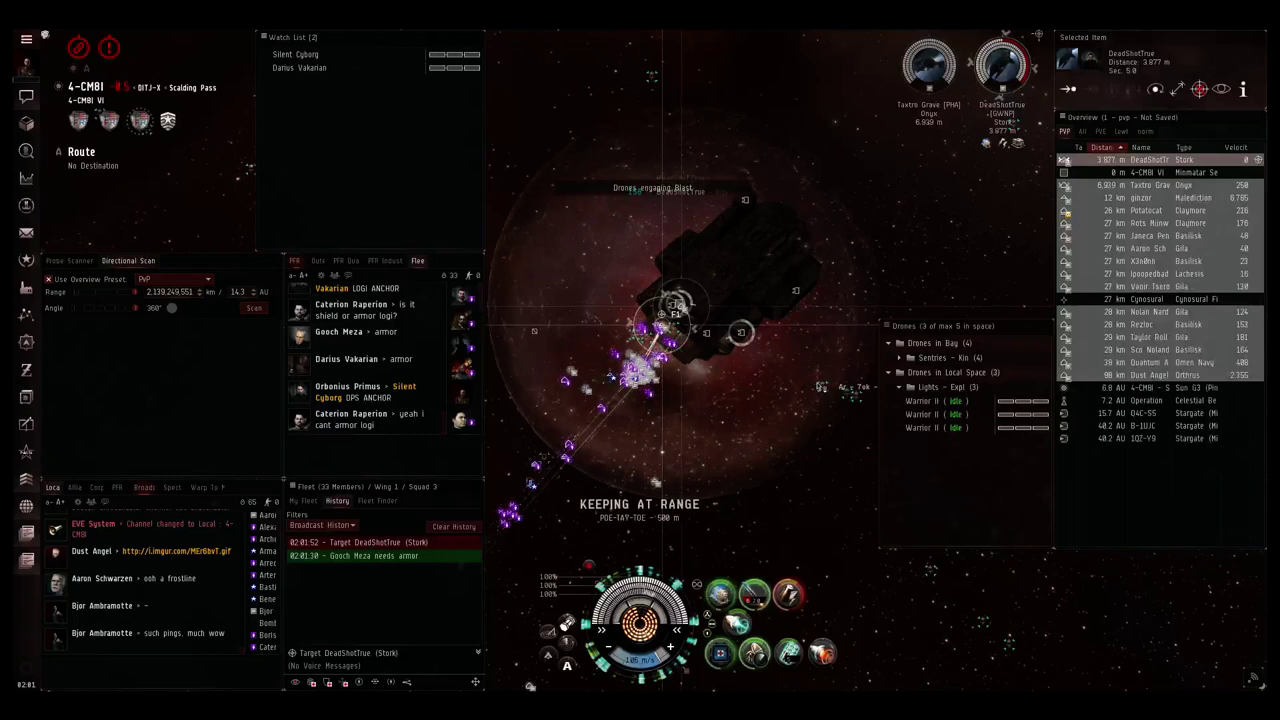
pyautogui.moveTo(788, 427); pyautogui.dragTo(777, 416)
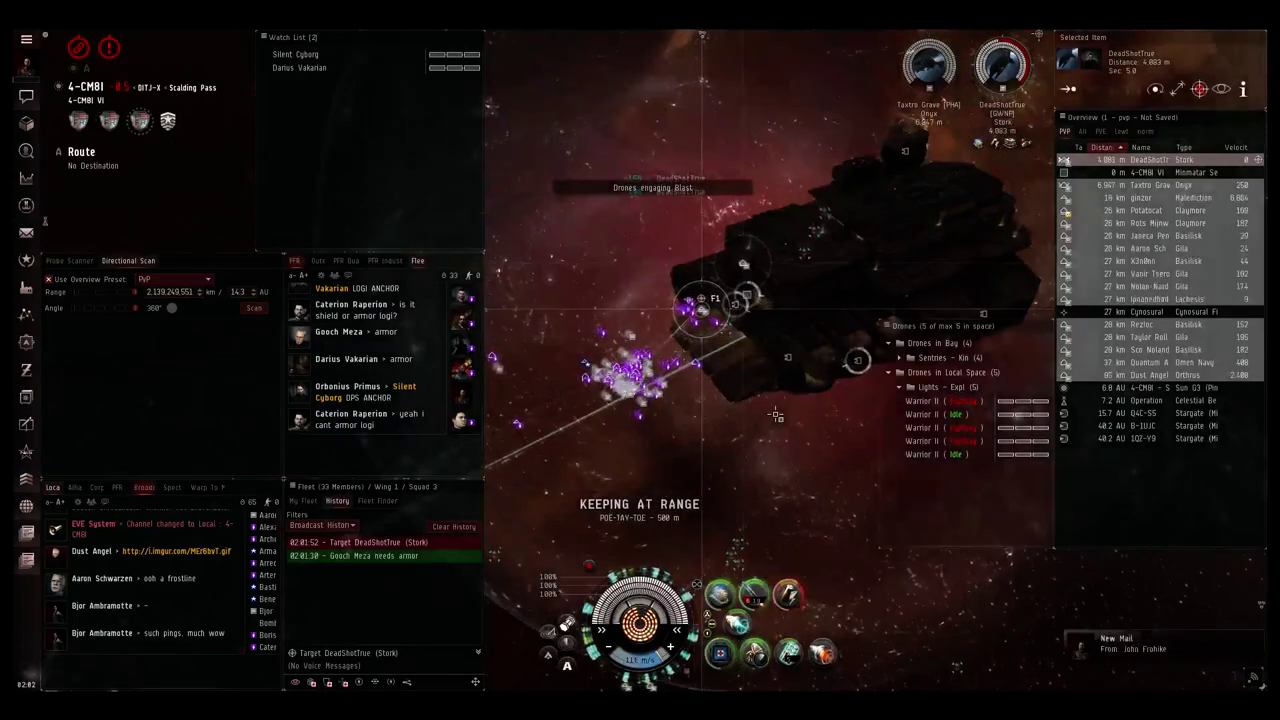
pyautogui.scroll(-3, 777, 412)
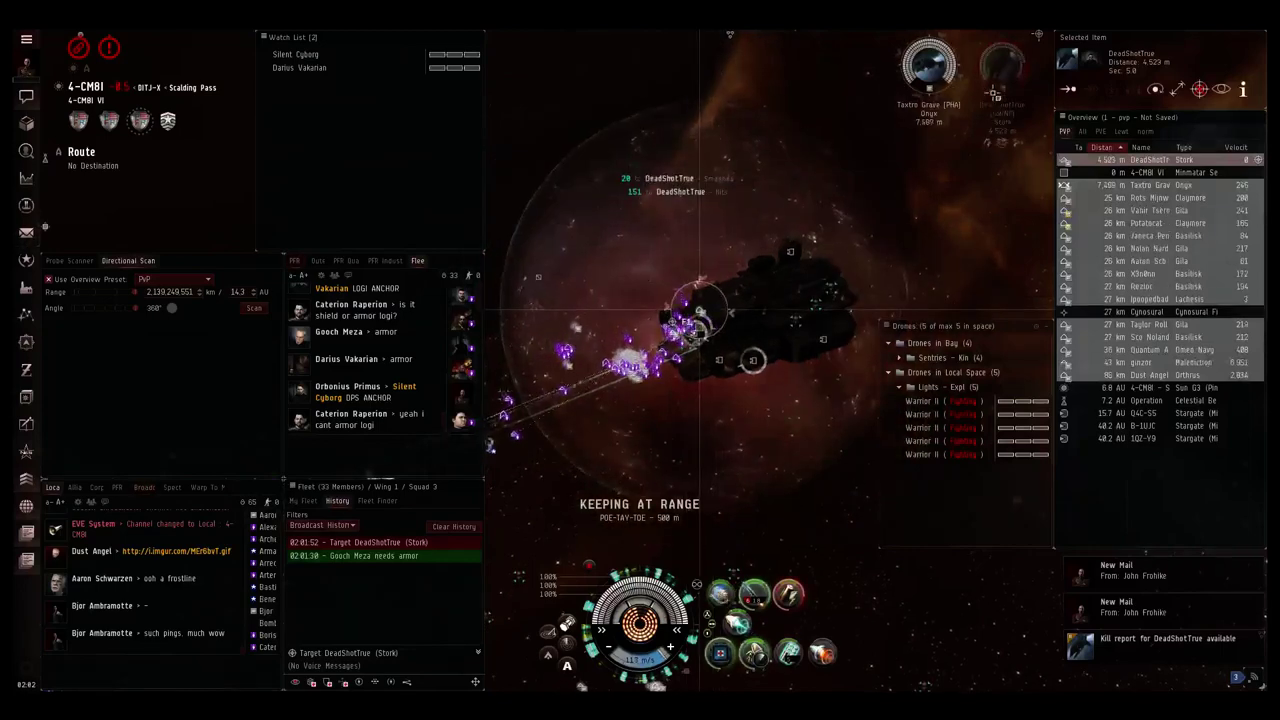
pyautogui.click(1150, 185)
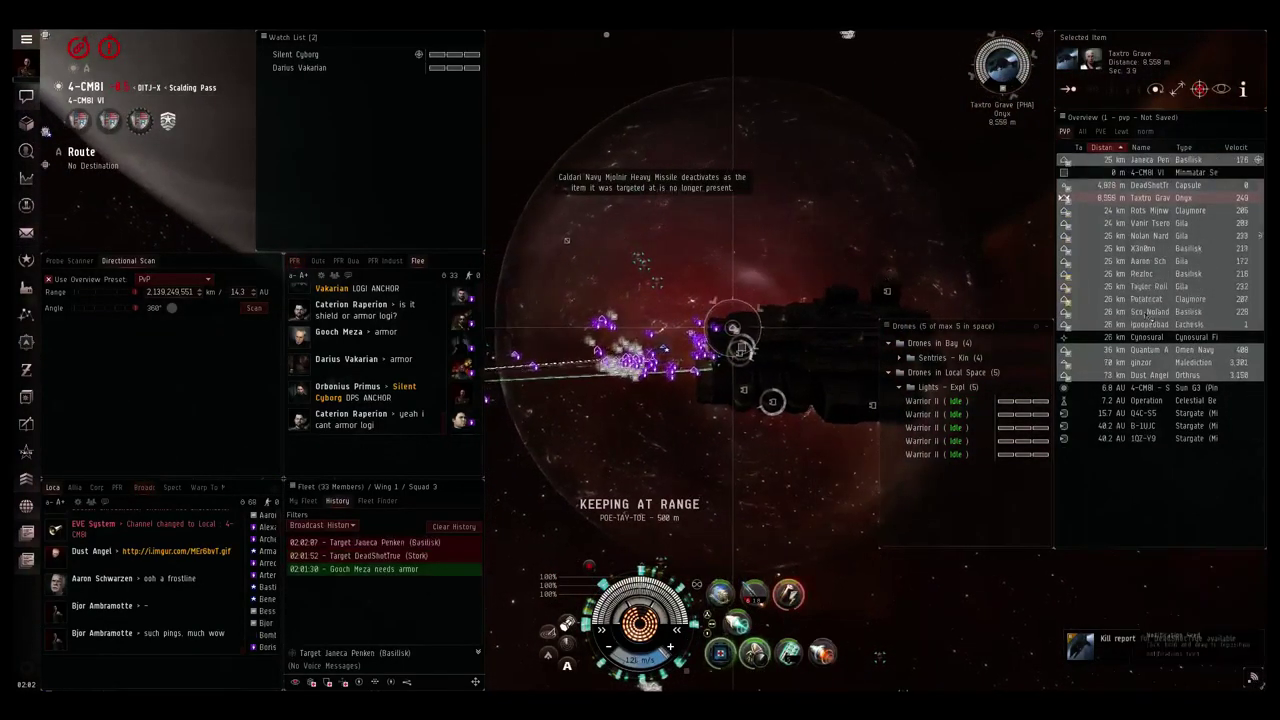
# Step: Select the Basilisk, recall all drones, and warp to the ZE TOWER corporation location
pyautogui.click(1133, 162)
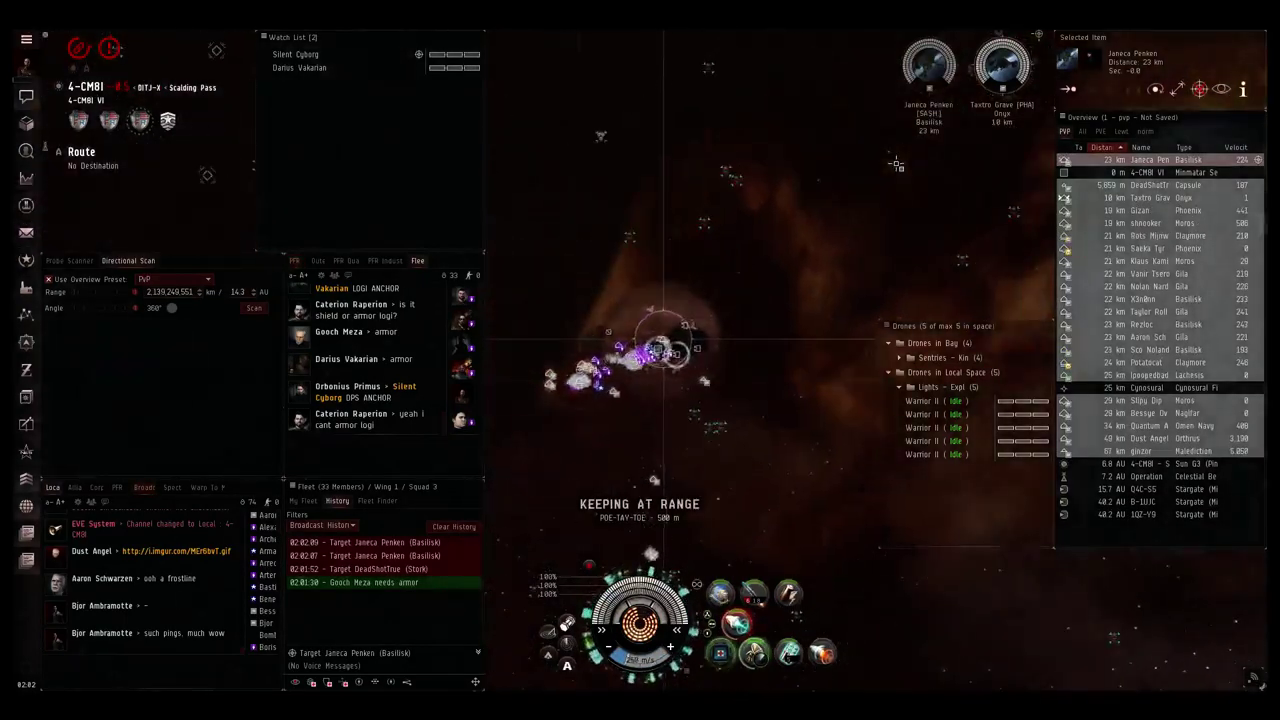
pyautogui.scroll(10, 895, 163)
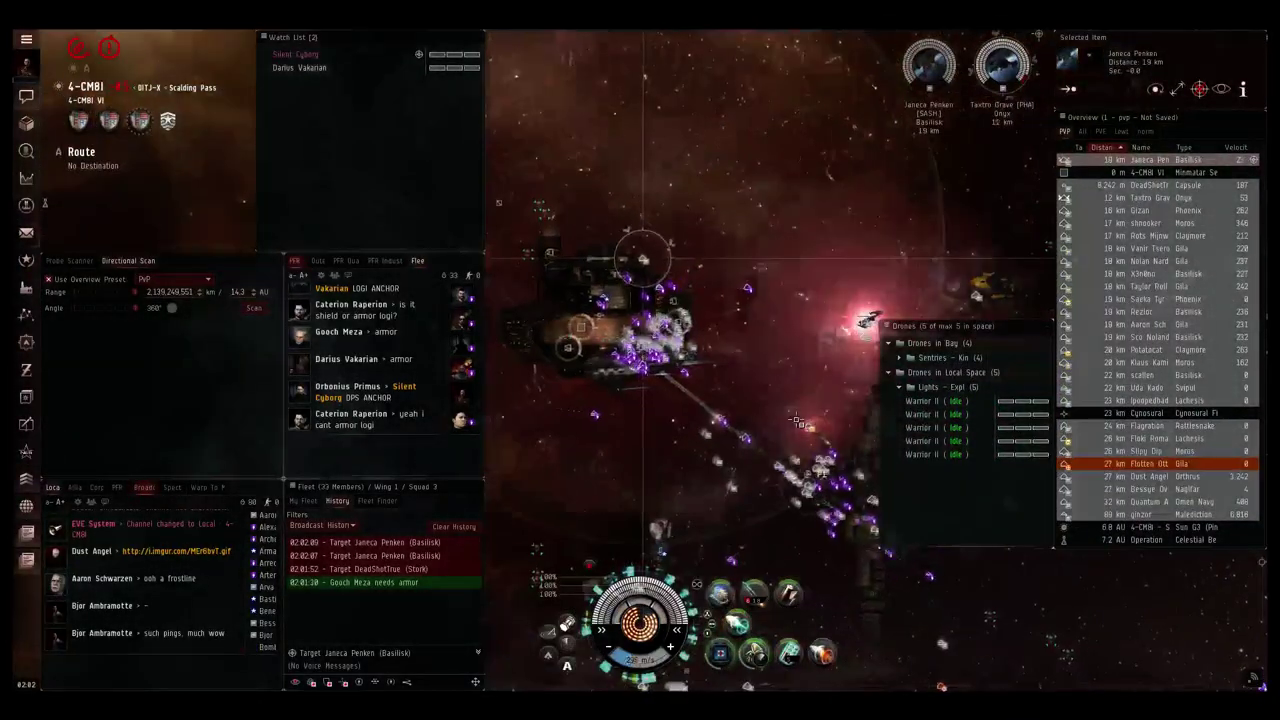
pyautogui.hotkey('shift', 'r')
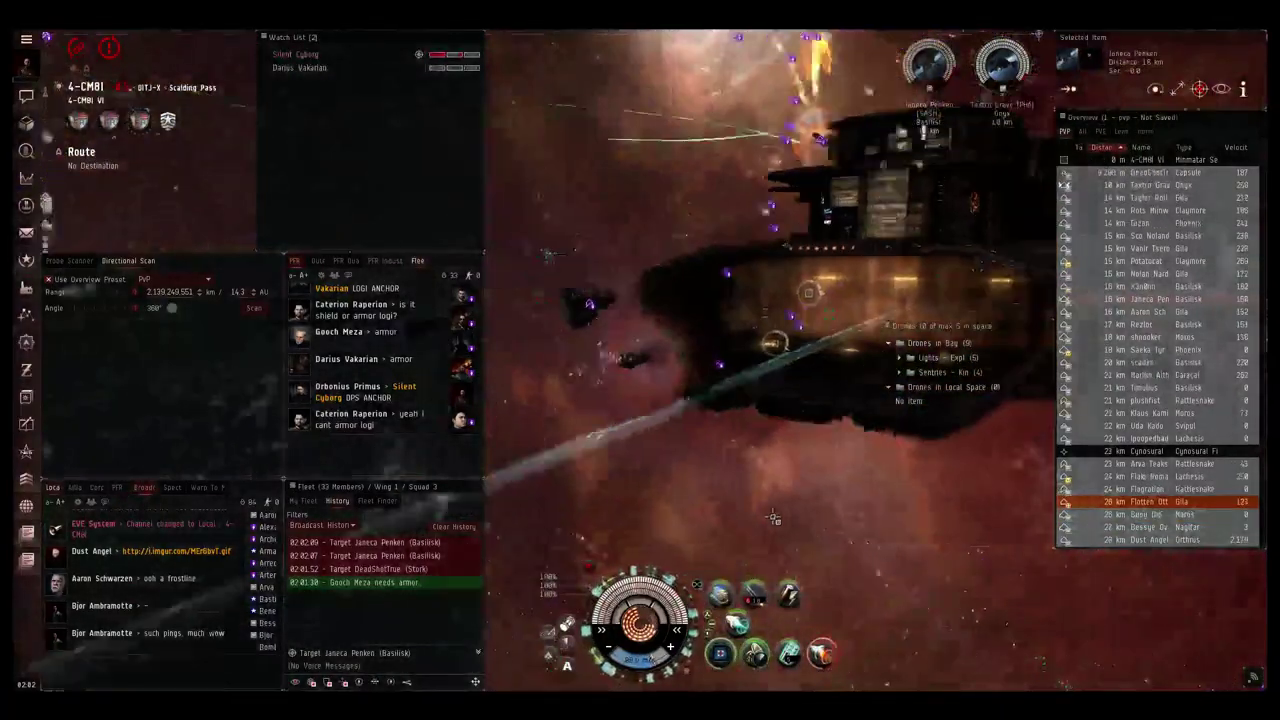
pyautogui.scroll(-8, 775, 517)
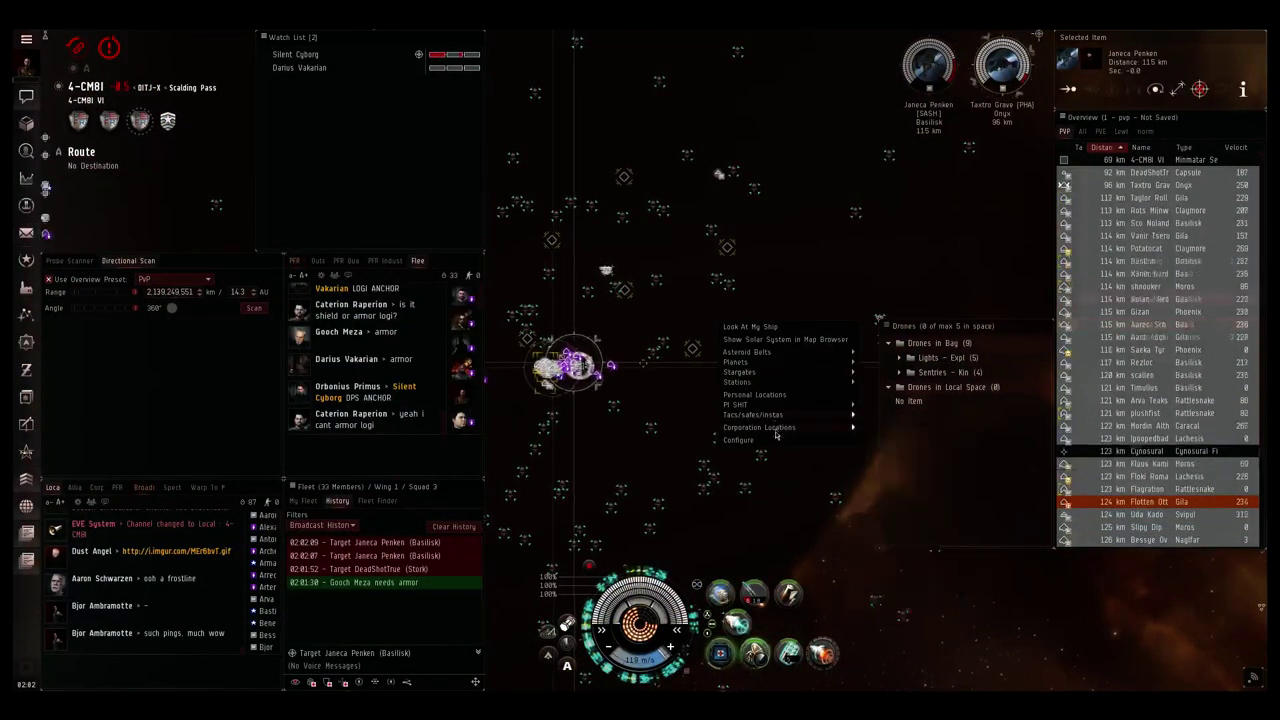
pyautogui.moveTo(760, 427)
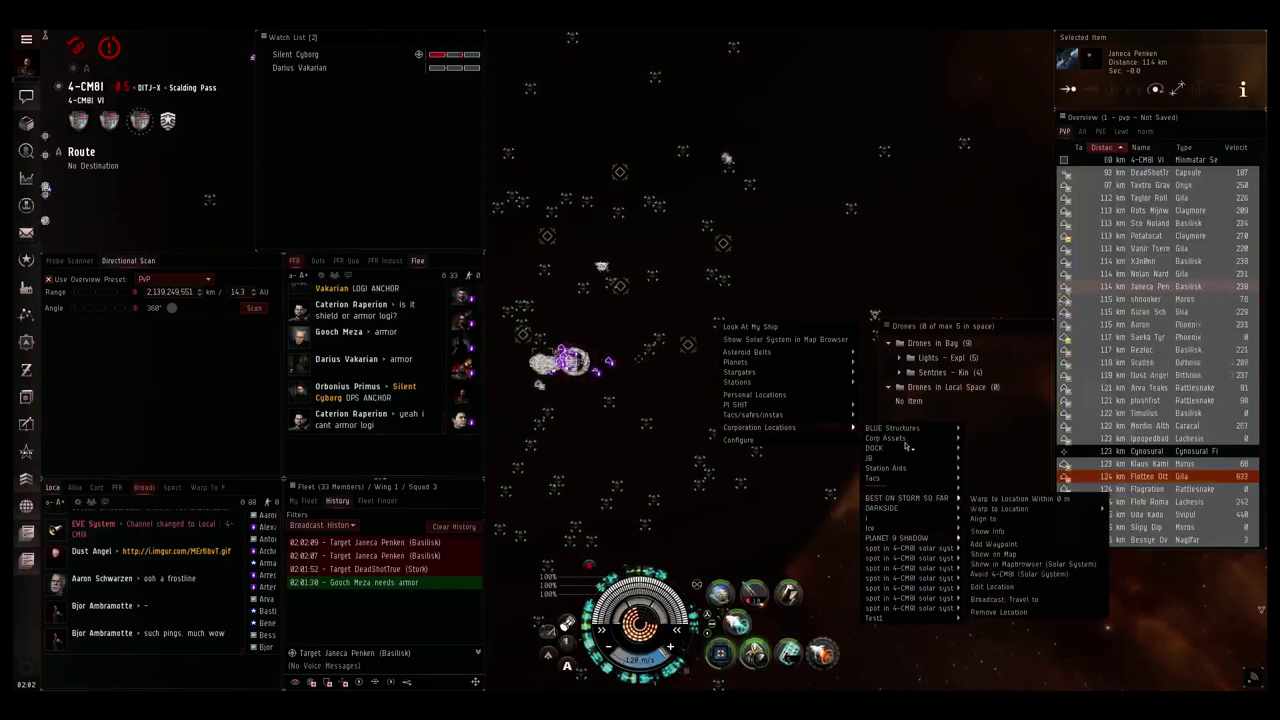
pyautogui.moveTo(987, 448)
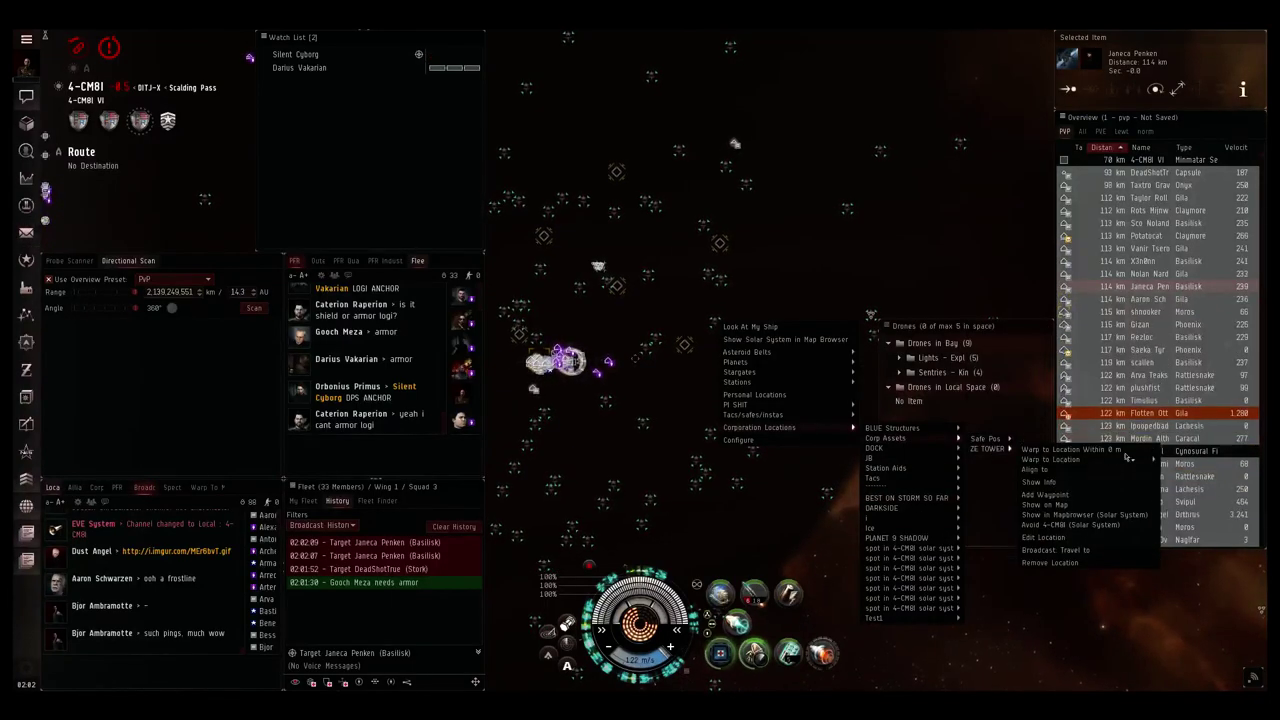
pyautogui.click(1100, 450)
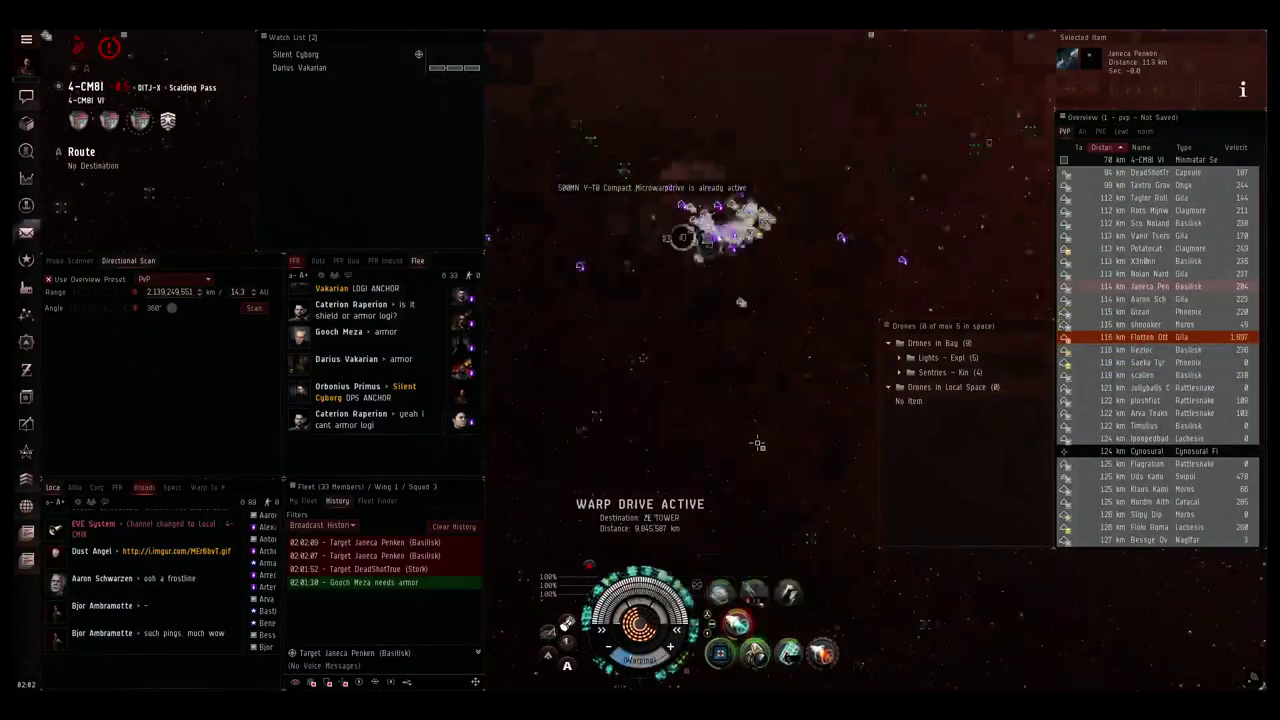
pyautogui.scroll(-3, 1160, 312)
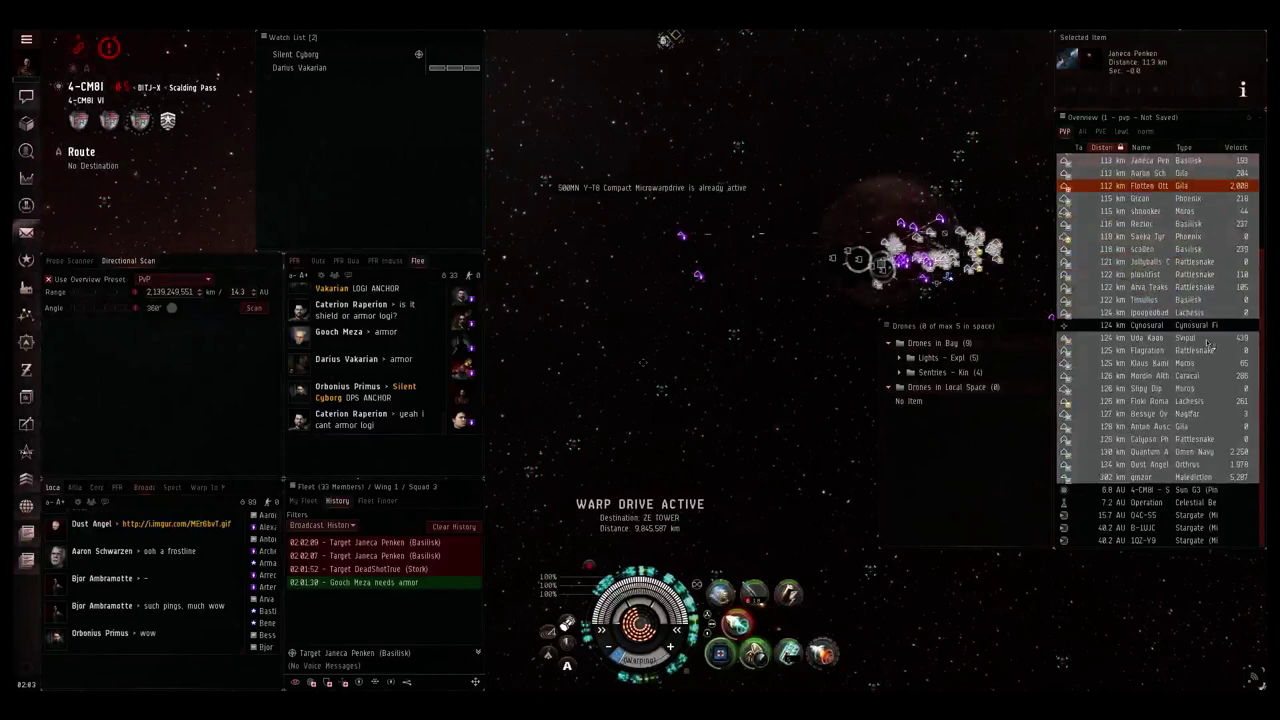
pyautogui.scroll(5, 1207, 345)
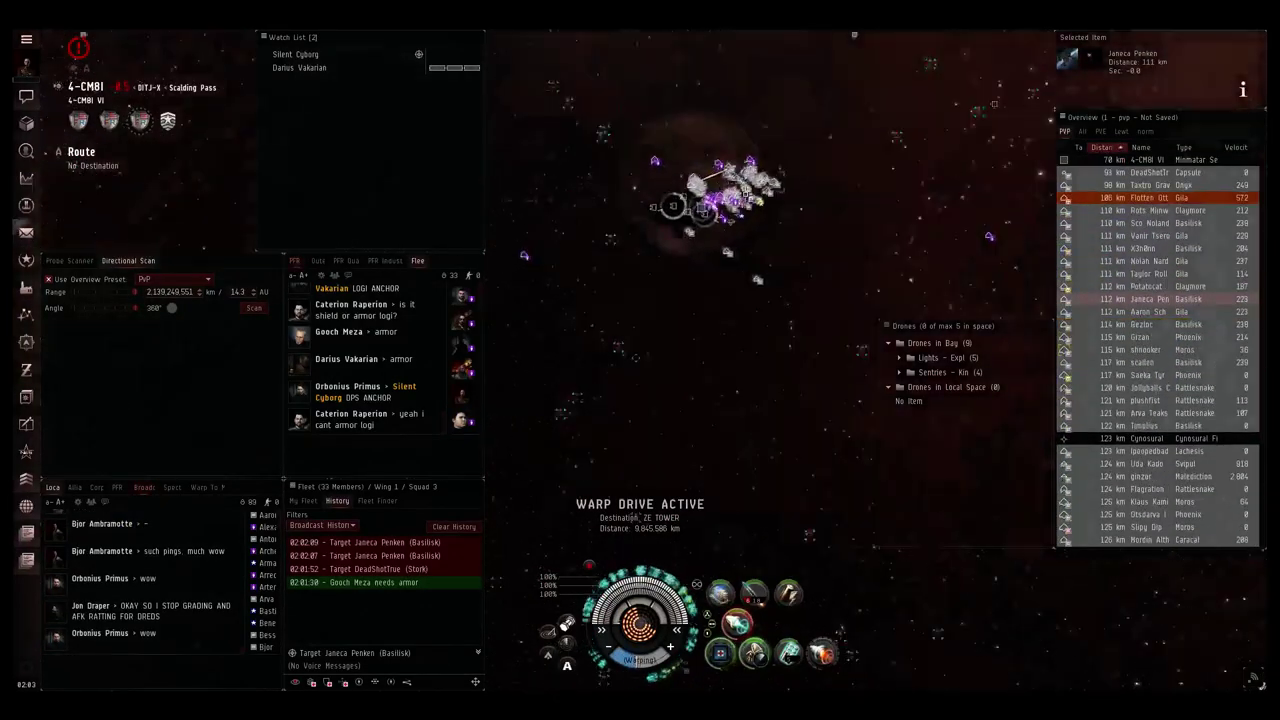
pyautogui.moveTo(717, 213); pyautogui.dragTo(603, 178)
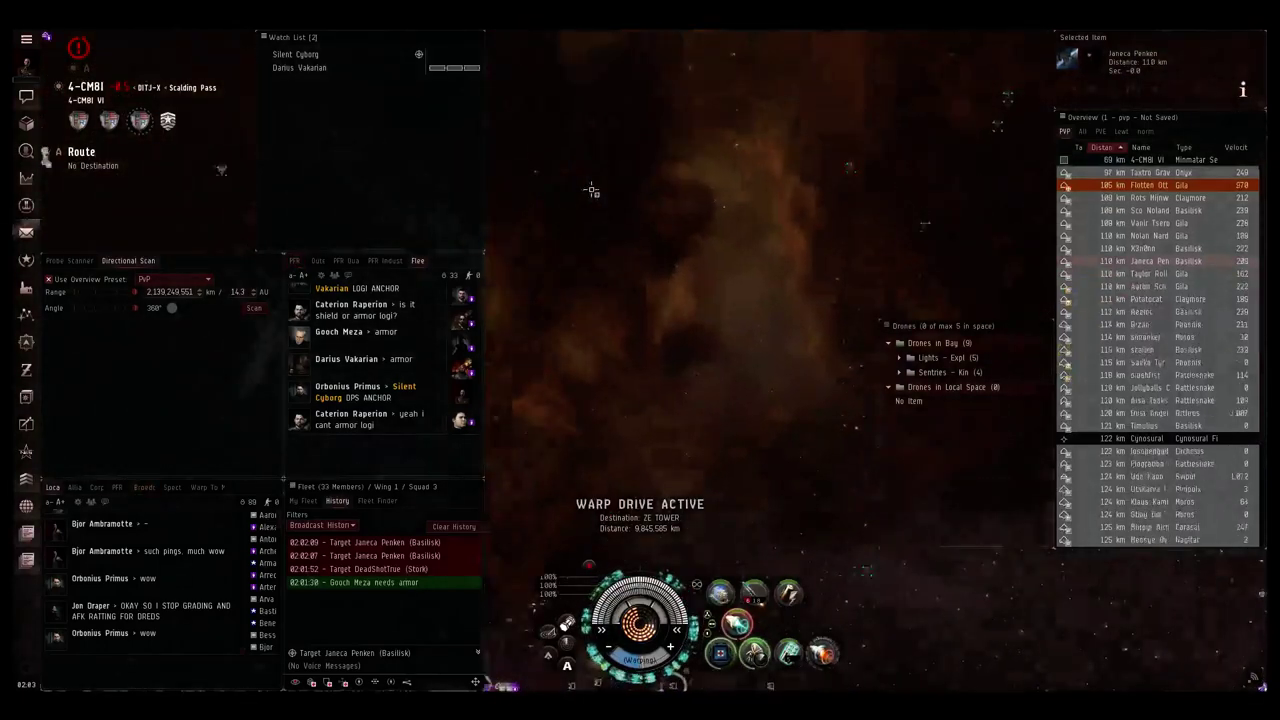